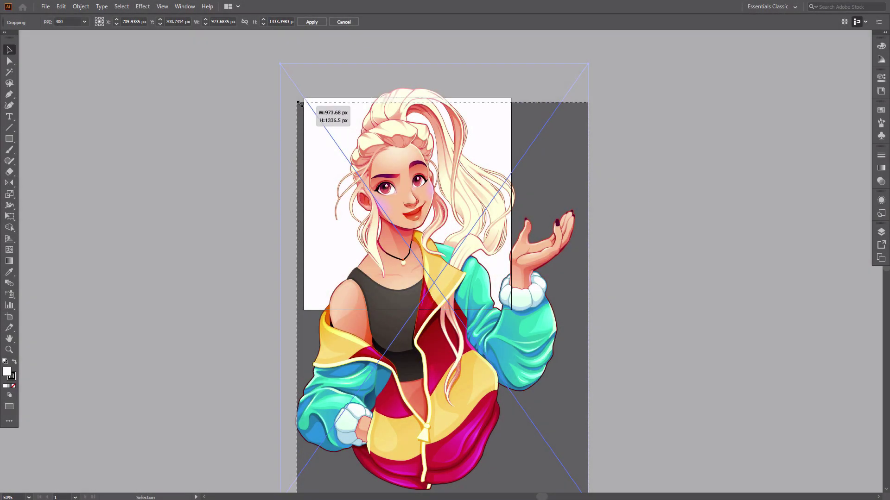
# Crop the girl illustration by pulling the crop box to the artboard edges, then fit it in view
pyautogui.moveTo(299, 100); pyautogui.dragTo(306, 99)
pyautogui.scroll(-2, 516, 314)
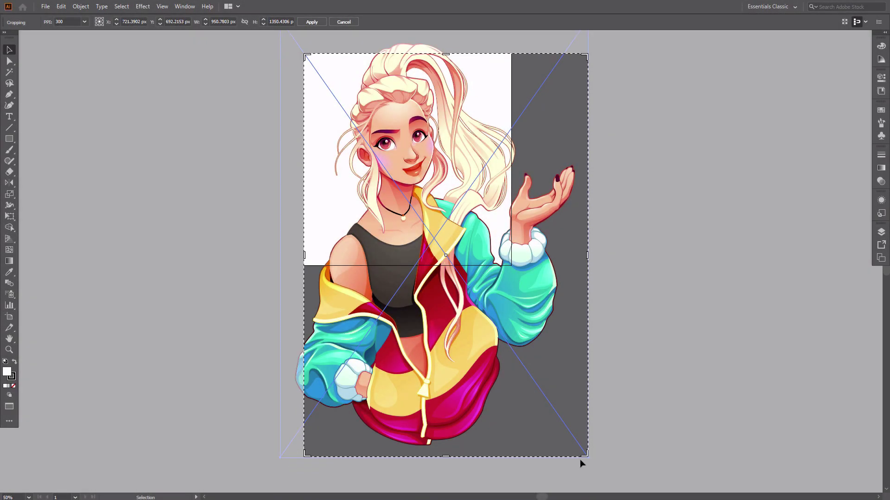
pyautogui.moveTo(586, 454); pyautogui.dragTo(510, 267)
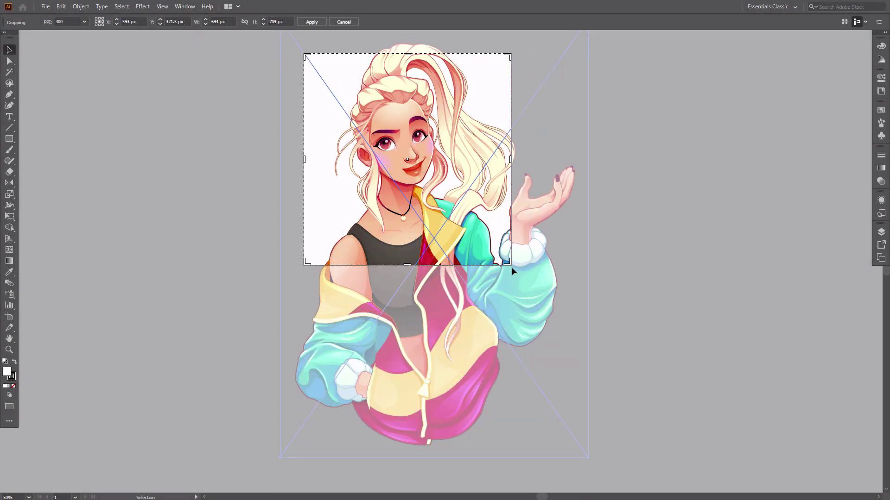
pyautogui.press('Return')
pyautogui.hotkey('ctrl', '0')
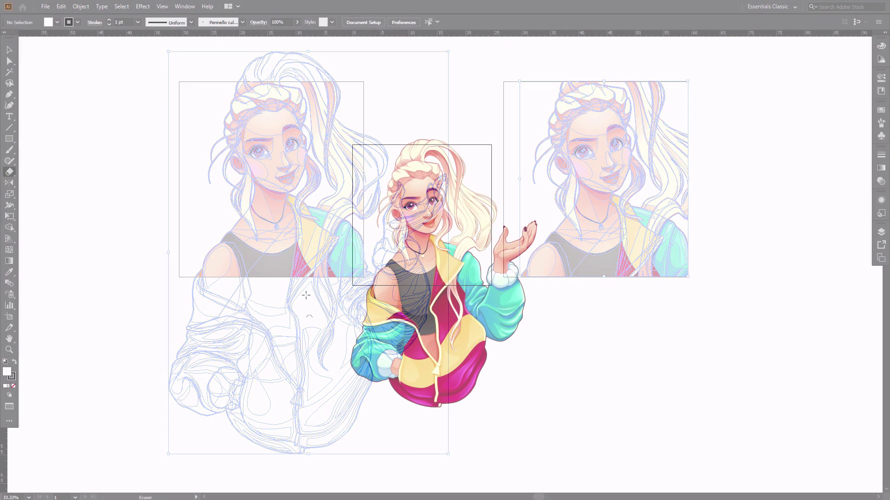
# Erase the body below, the raised hand and the hair above the artboard
pyautogui.moveTo(296, 440)
pyautogui.mouseDown()
pyautogui.moveTo(439, 388)
pyautogui.moveTo(579, 294)
pyautogui.moveTo(582, 284)
pyautogui.mouseUp()
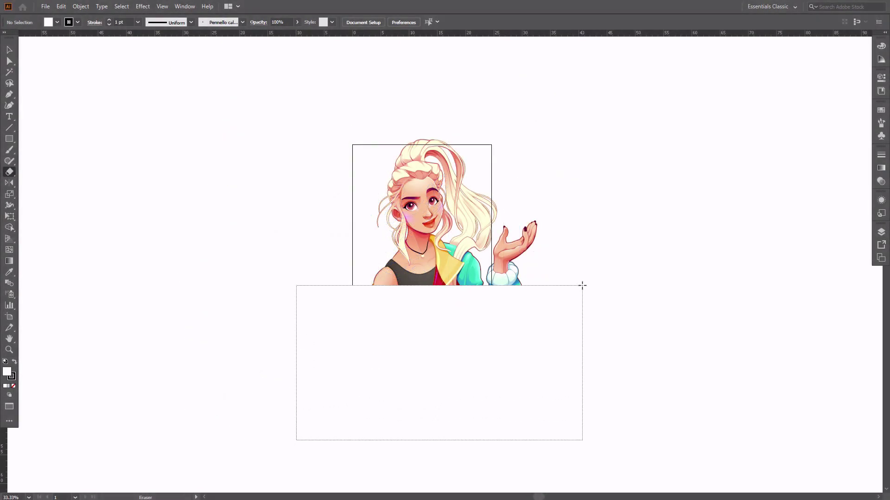
pyautogui.moveTo(597, 363); pyautogui.dragTo(491, 115)
pyautogui.moveTo(312, 119); pyautogui.dragTo(504, 130)
pyautogui.hotkey('ctrl', '0')
pyautogui.press('v')
pyautogui.click(521, 319)
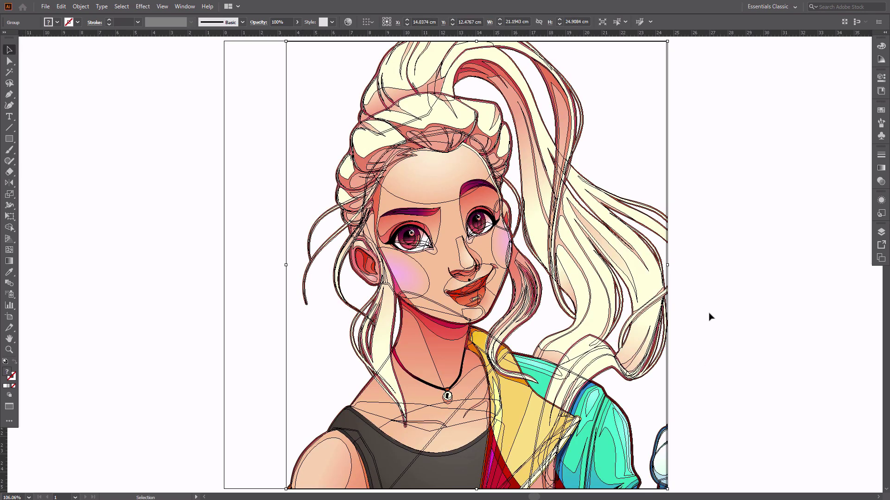
pyautogui.click(711, 333)
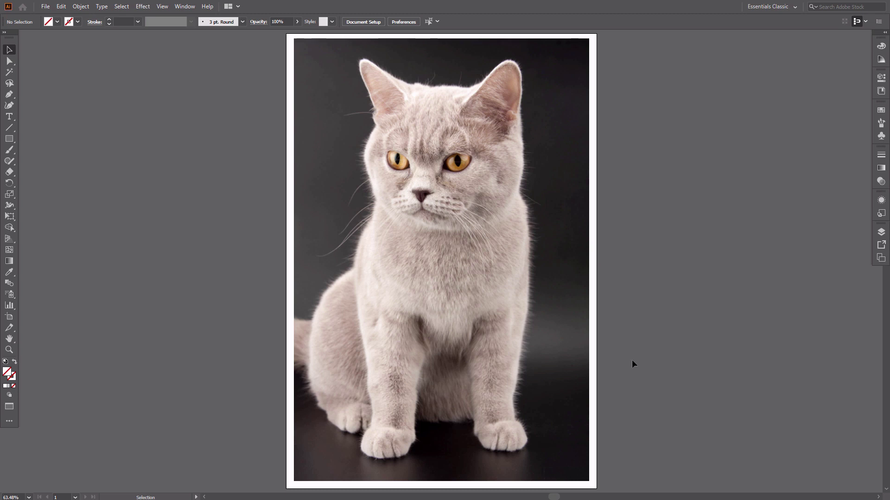
# Resize the artboard to about 601 × 538 px around the cat's head
pyautogui.click(9, 318)
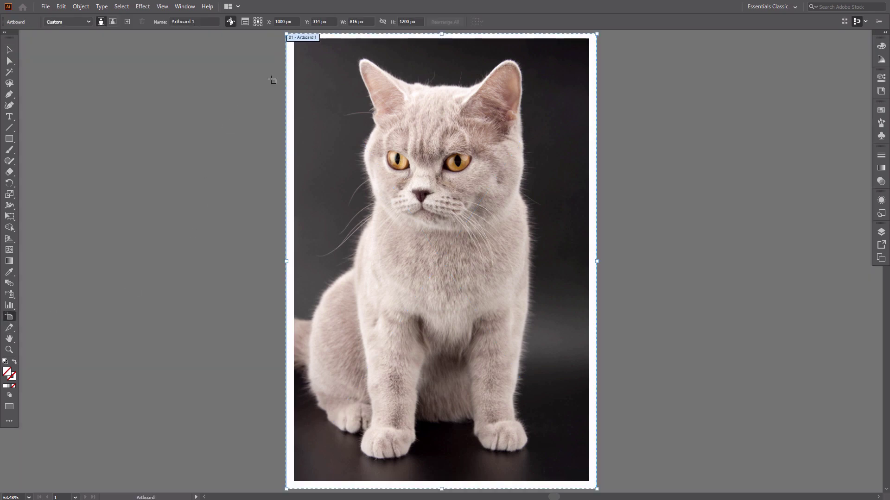
pyautogui.moveTo(286, 34); pyautogui.dragTo(327, 45)
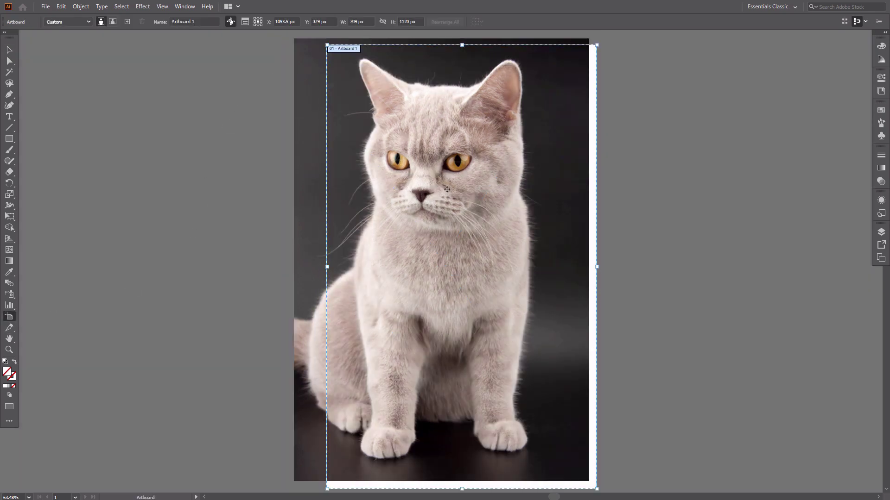
pyautogui.moveTo(596, 489); pyautogui.dragTo(556, 250)
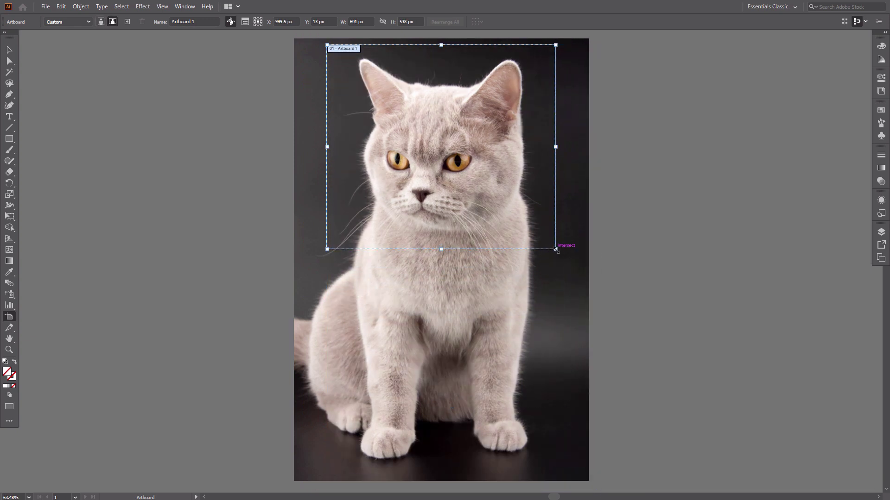
pyautogui.press('Escape')
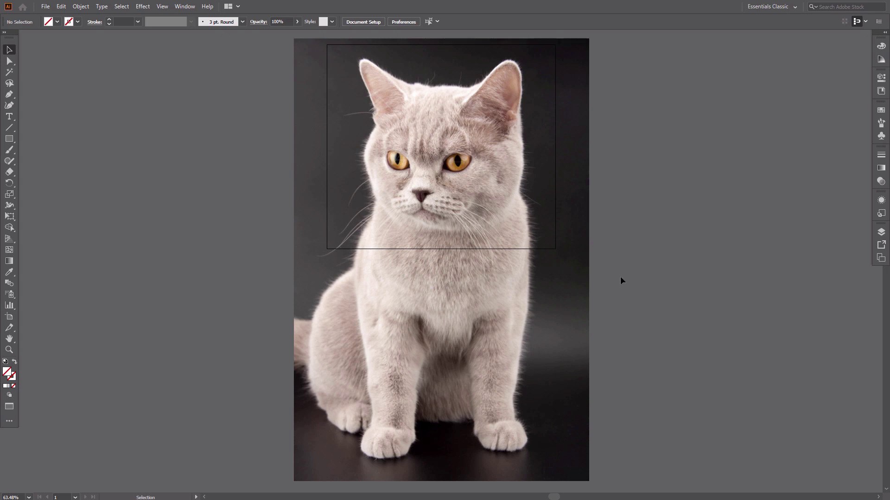
# Crop the cat photo to the 601 × 538 px artboard, accepting the embedded copy
pyautogui.click(477, 315)
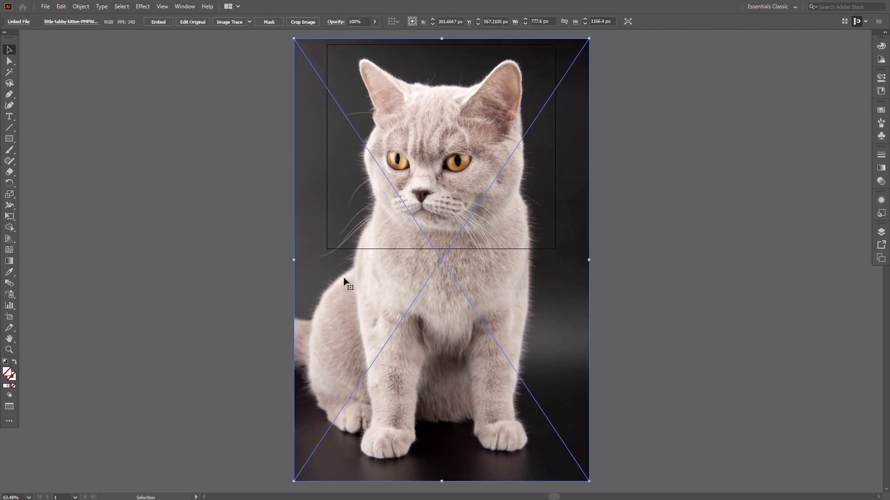
pyautogui.click(292, 23)
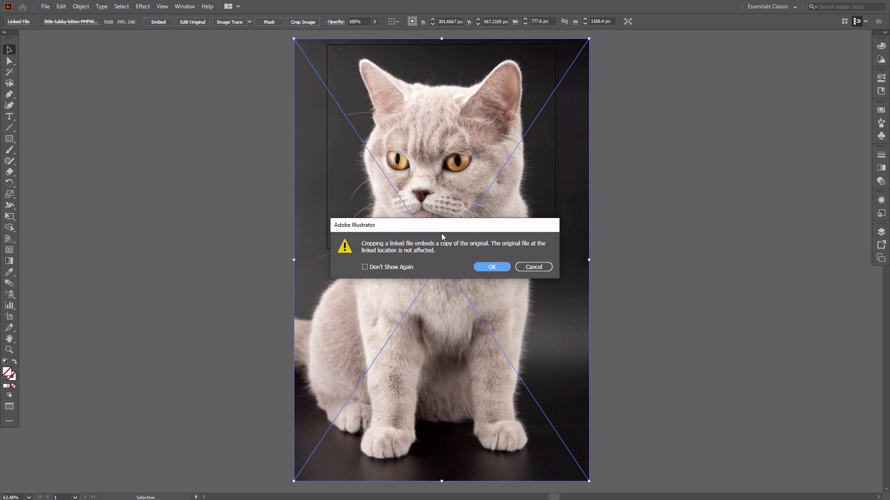
pyautogui.click(479, 266)
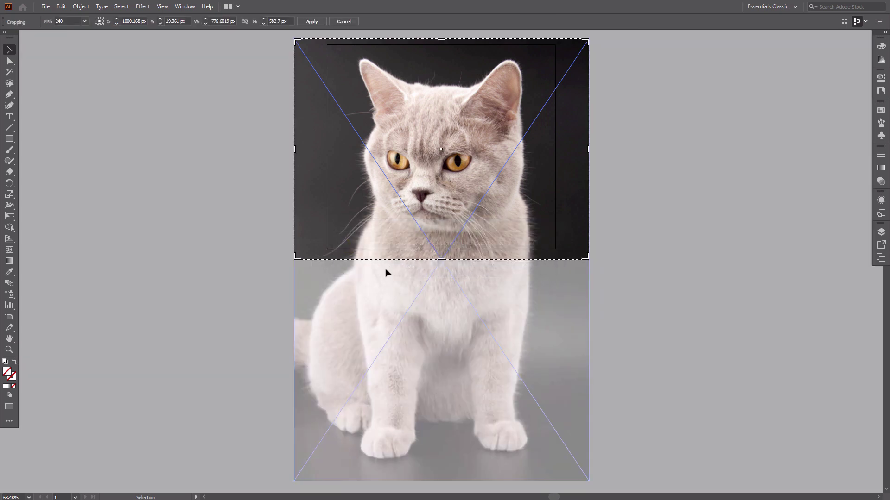
pyautogui.moveTo(297, 257); pyautogui.dragTo(328, 248)
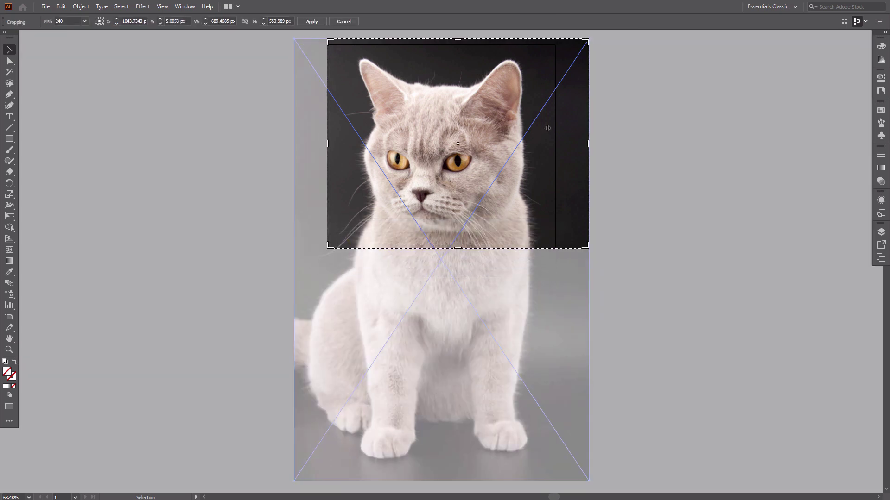
pyautogui.moveTo(588, 40); pyautogui.dragTo(555, 46)
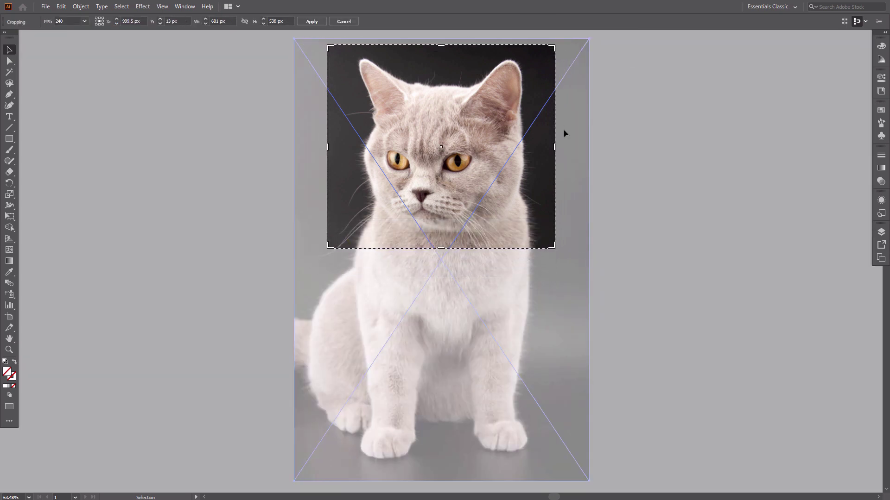
pyautogui.press('Return')
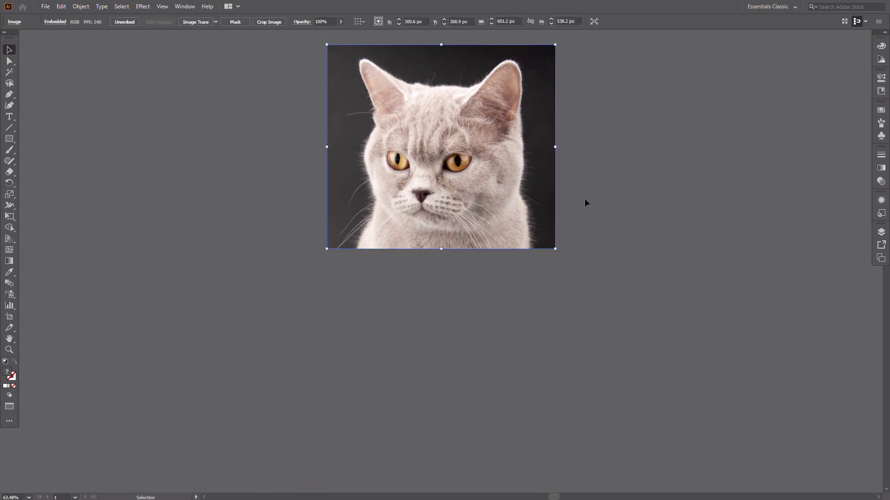
pyautogui.hotkey('ctrl', '0')
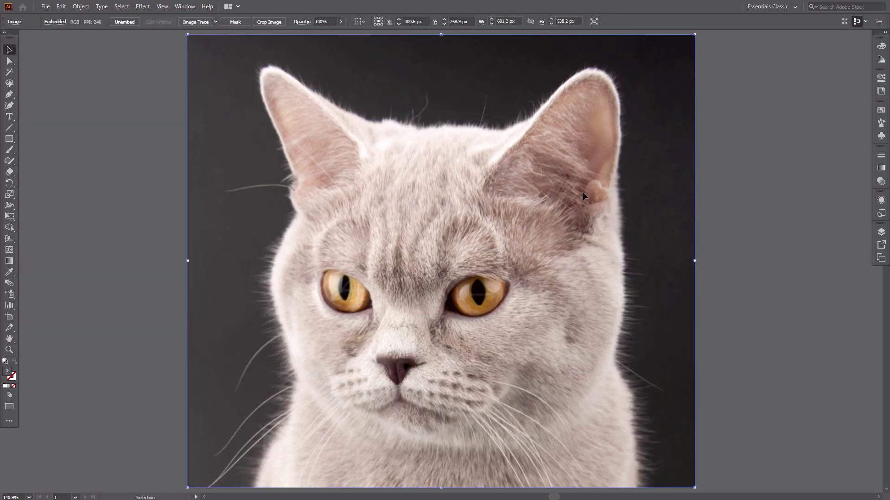
# Deselect the cropped cat photo
pyautogui.click(713, 200)
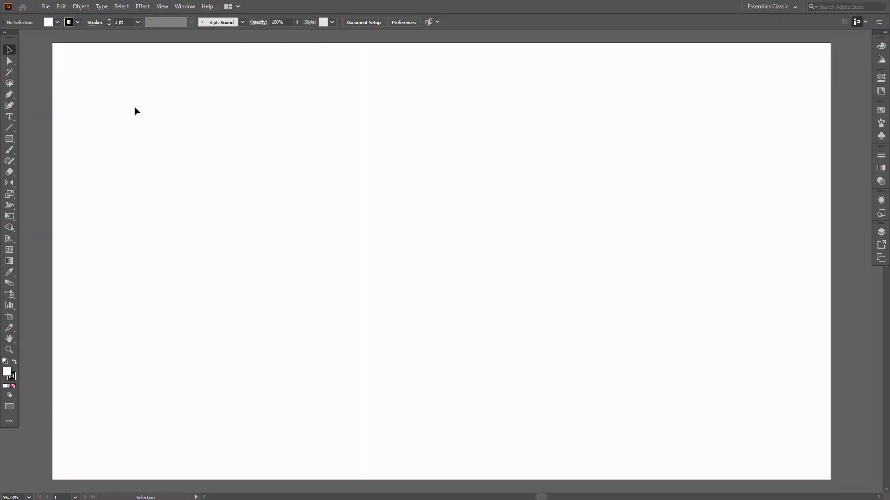
# Place the Girl image file into the document
pyautogui.click(46, 6)
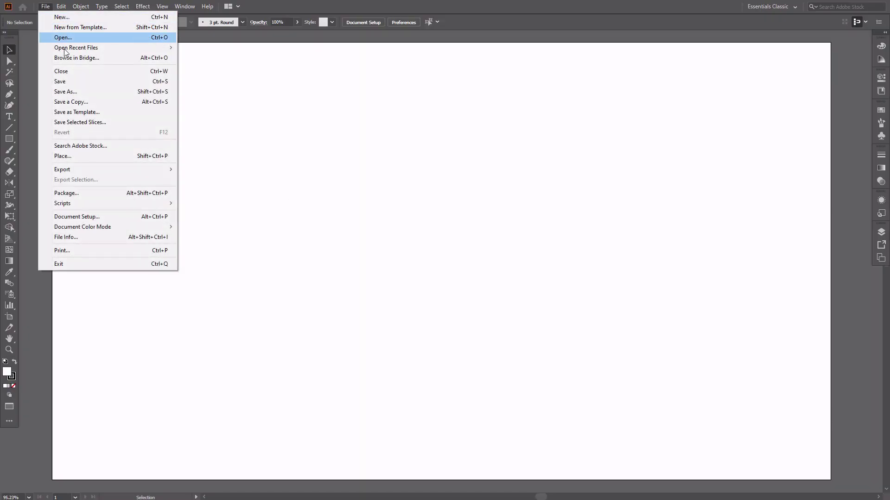
pyautogui.click(83, 156)
pyautogui.doubleClick(119, 88)
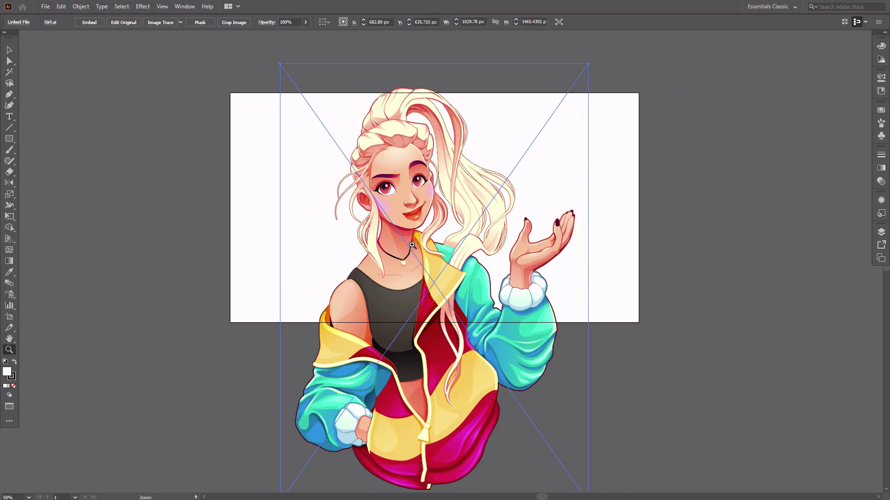
# Resize the artboard to frame the girl's upper half
pyautogui.hotkey('shift', 'o')
pyautogui.moveTo(639, 322); pyautogui.dragTo(513, 328)
pyautogui.moveTo(408, 76); pyautogui.dragTo(407, 99)
pyautogui.press('Escape')
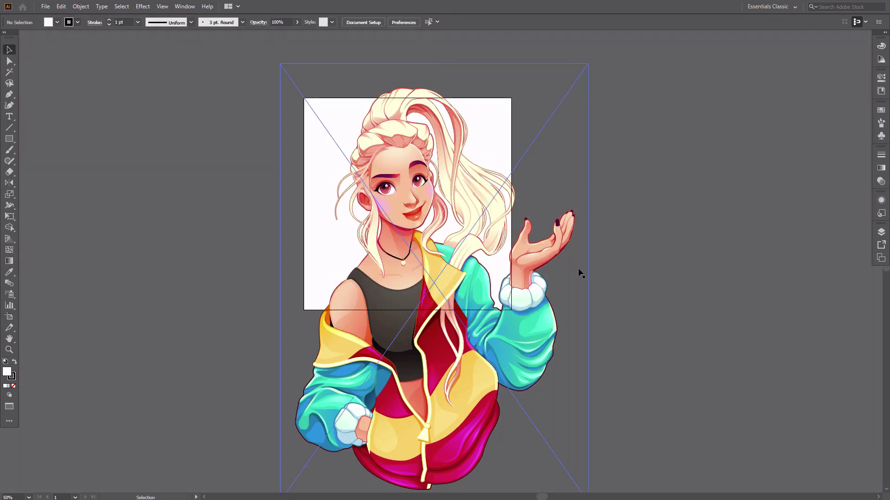
# Crop the girl image to the artboard, accepting the embedded copy
pyautogui.click(436, 244)
pyautogui.click(250, 22)
pyautogui.click(490, 265)
pyautogui.moveTo(280, 63); pyautogui.dragTo(304, 99)
pyautogui.scroll(-1, 581, 465)
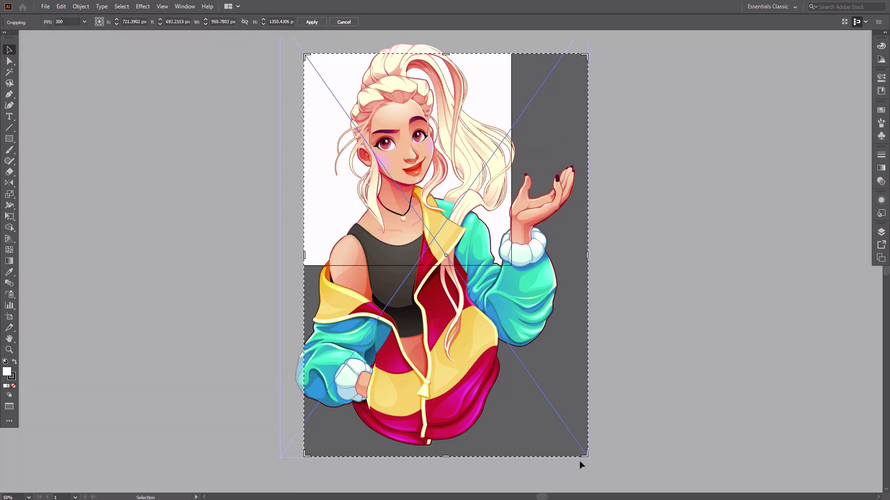
pyautogui.press('Return')
pyautogui.hotkey('ctrl', '0')
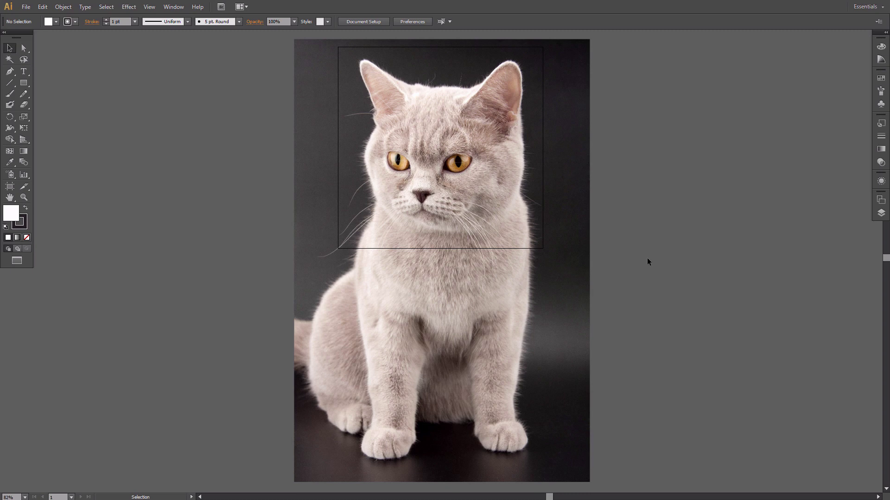
# Mask the cat photo and drag the mask edges into a square around its head
pyautogui.click(571, 266)
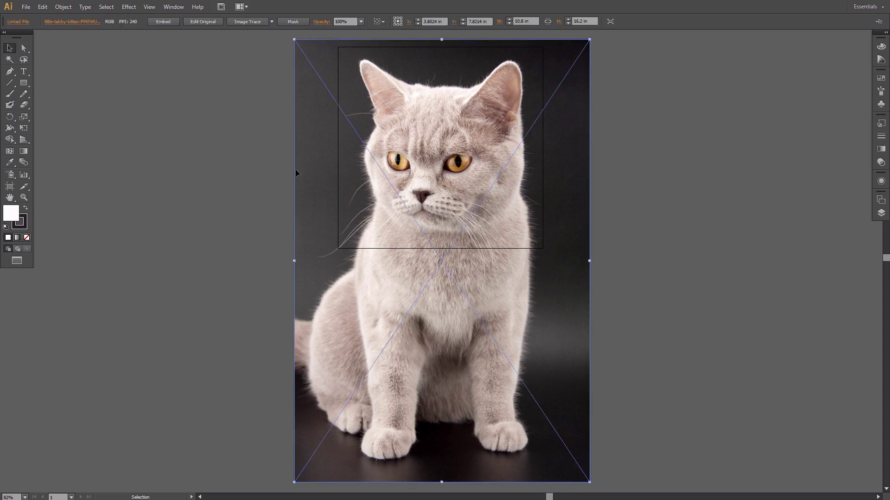
pyautogui.click(288, 21)
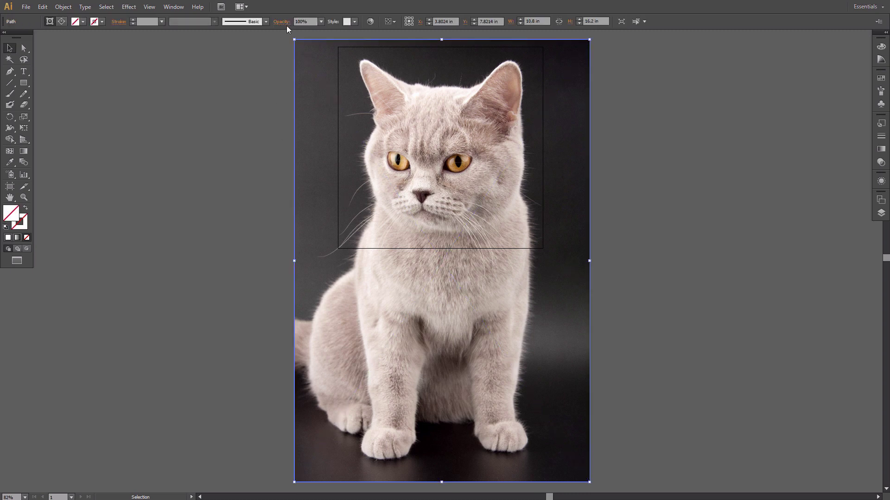
pyautogui.moveTo(294, 482); pyautogui.dragTo(338, 248)
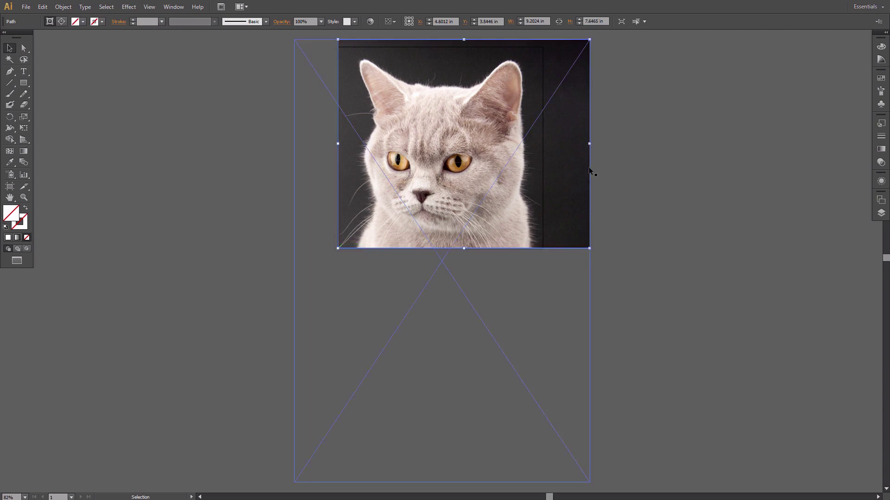
pyautogui.moveTo(589, 144); pyautogui.dragTo(543, 144)
pyautogui.moveTo(440, 40); pyautogui.dragTo(440, 47)
pyautogui.click(580, 208)
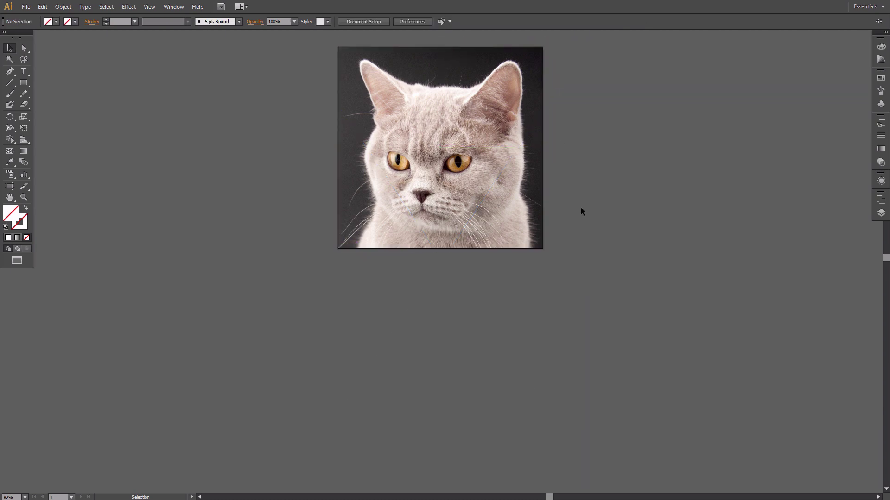
pyautogui.hotkey('ctrl', '0')
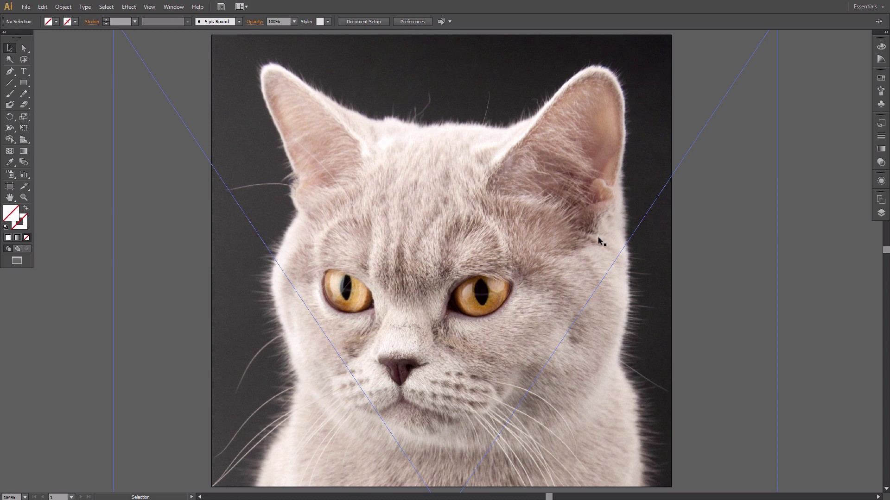
# Release the clipping mask on the cat group via Object > Clipping Mask > Release
pyautogui.click(490, 196)
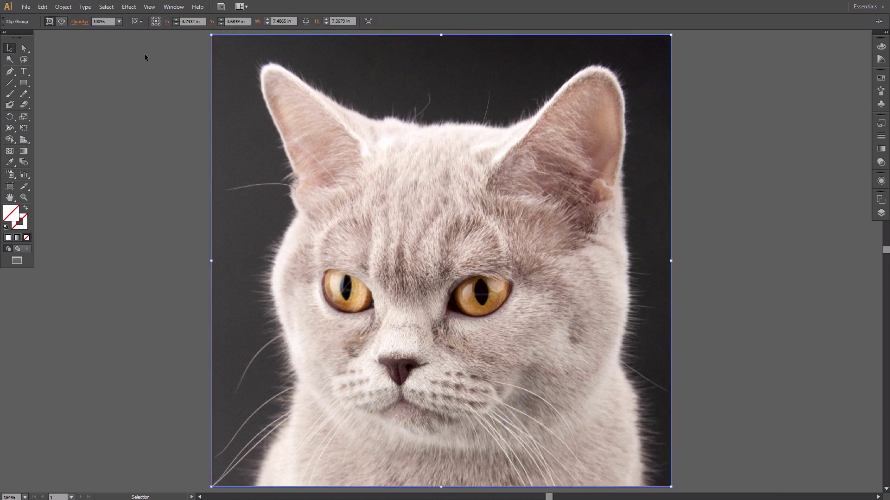
pyautogui.click(63, 6)
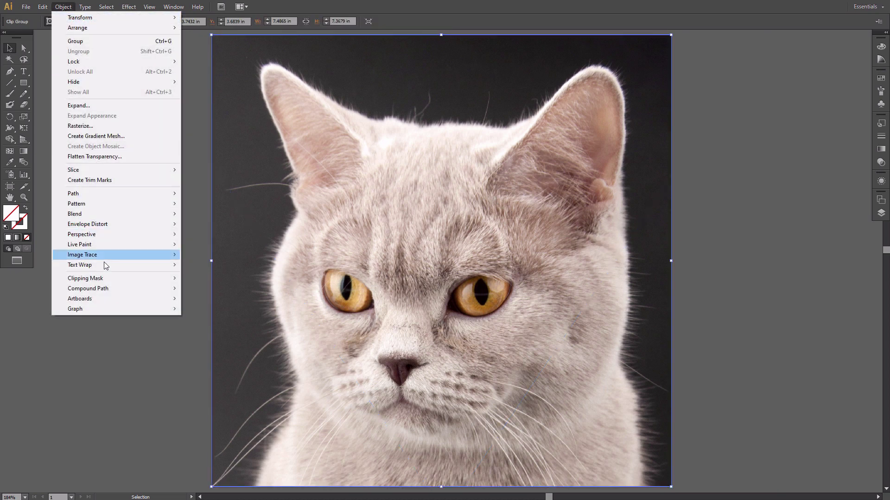
pyautogui.moveTo(106, 278)
pyautogui.click(190, 287)
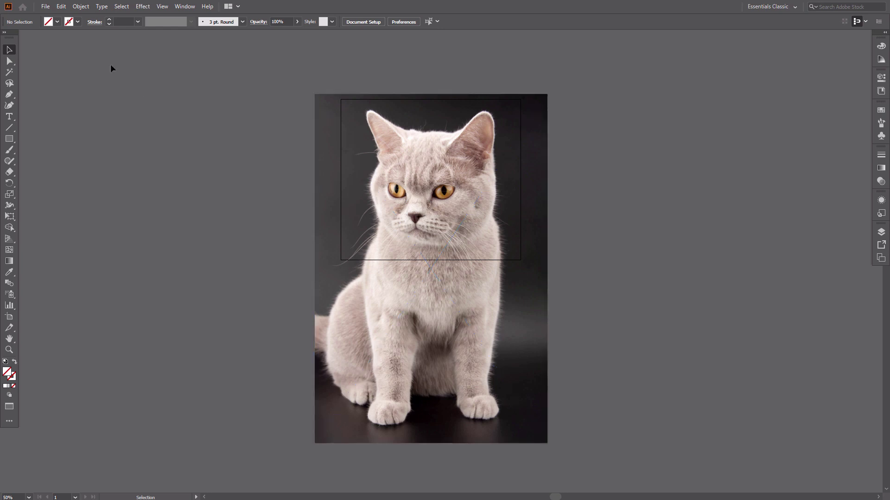
pyautogui.click(44, 6)
# Export the cat artboard as a 72 ppi transparent PNG with Use Artboards
pyautogui.moveTo(87, 169)
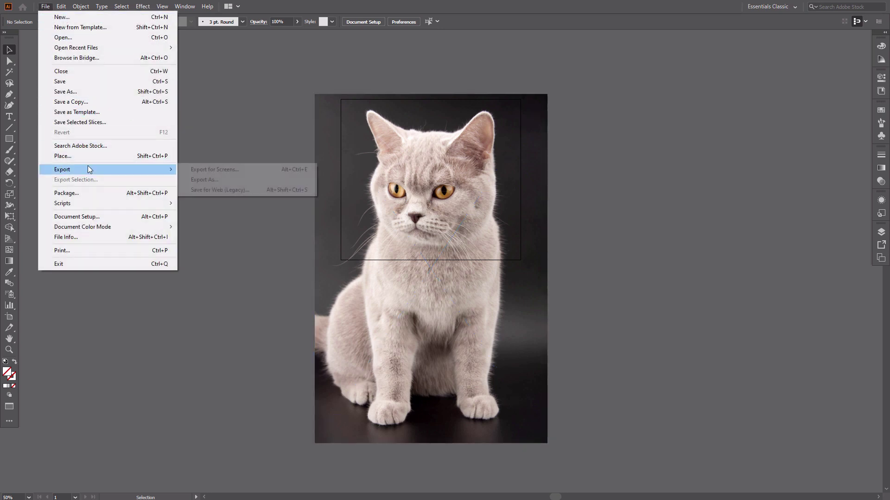
pyautogui.click(194, 180)
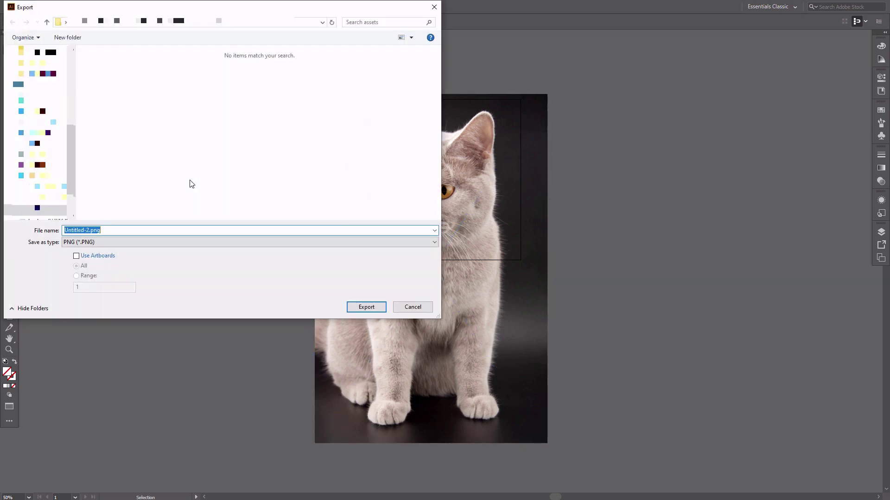
pyautogui.click(126, 242)
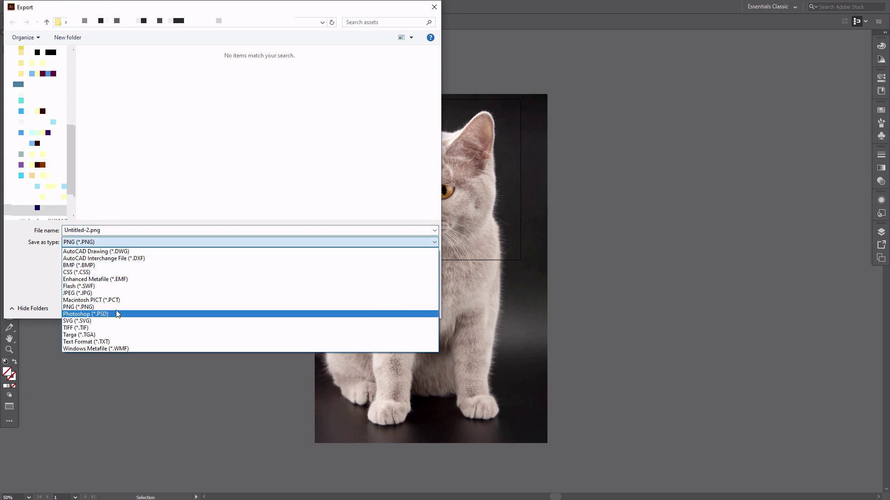
pyautogui.click(117, 309)
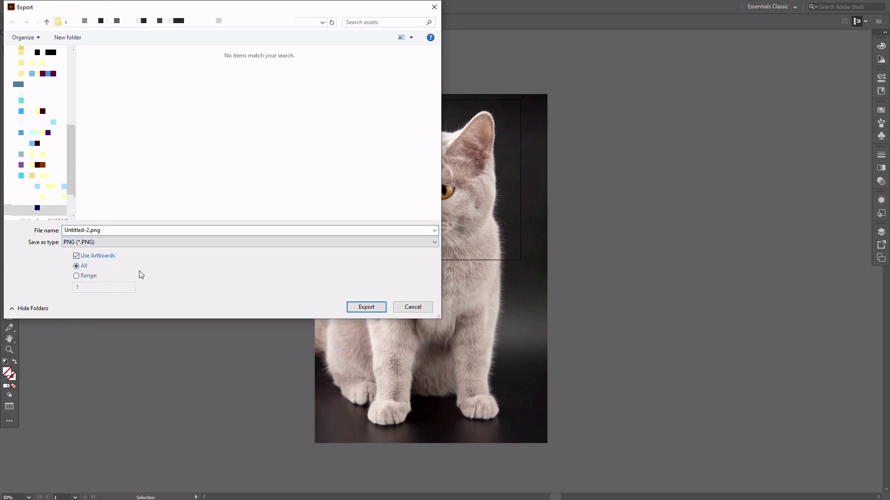
pyautogui.click(350, 306)
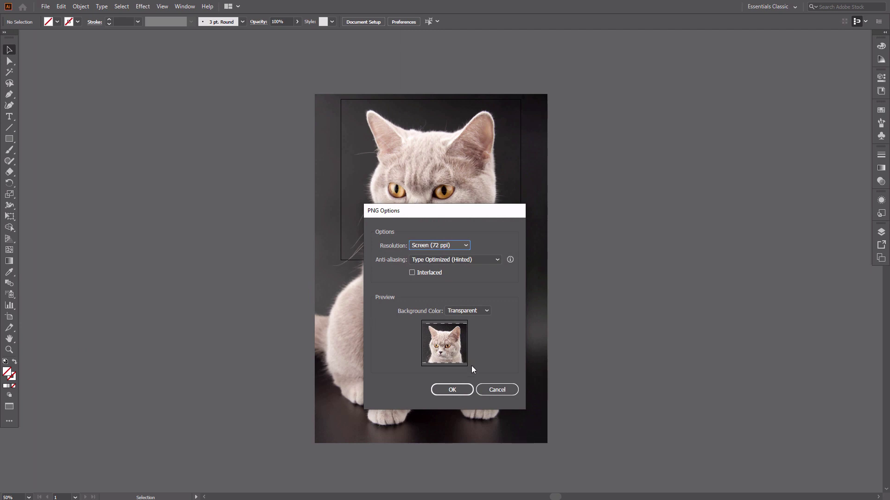
pyautogui.click(460, 387)
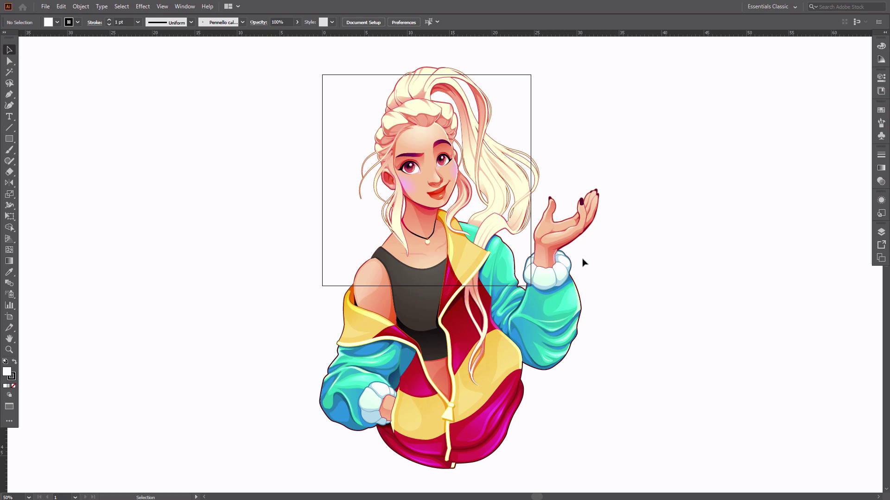
# Draw a roughly 24.56 × 25.01 cm rectangle over the girl's head and shoulders, then fill it white
pyautogui.click(9, 139)
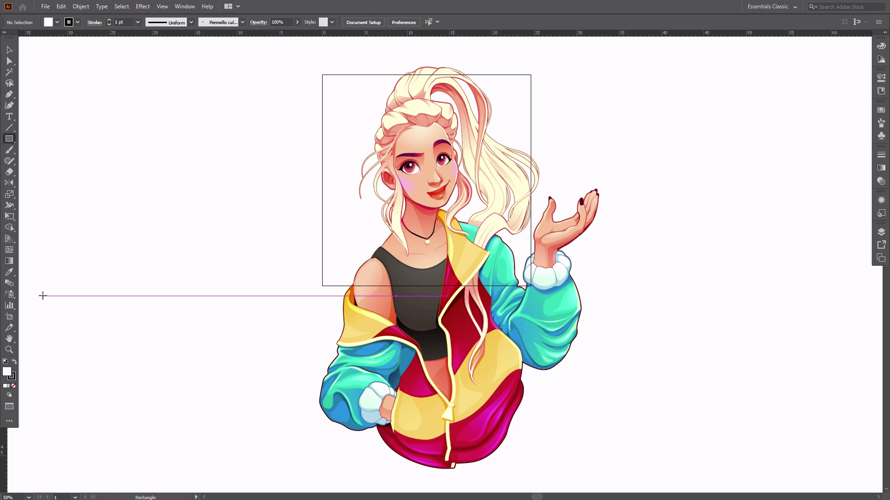
pyautogui.click(14, 386)
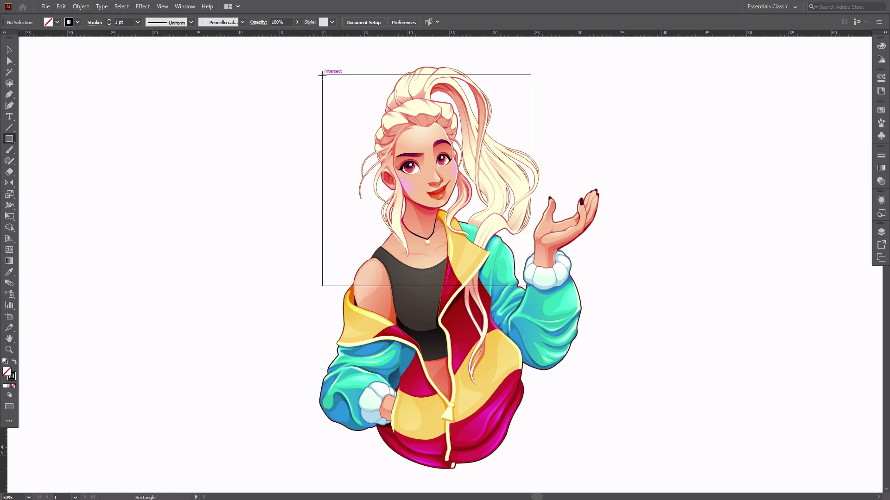
pyautogui.moveTo(322, 75); pyautogui.dragTo(531, 286)
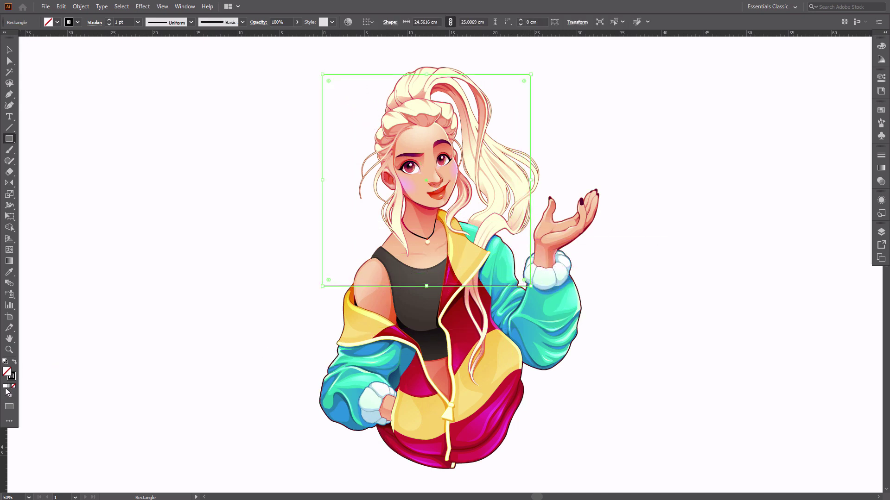
pyautogui.click(6, 386)
# Clip all the girl artwork to the 24.56 × 25.01 cm rectangle and centre the cropped head in view
pyautogui.hotkey('ctrl', 'a')
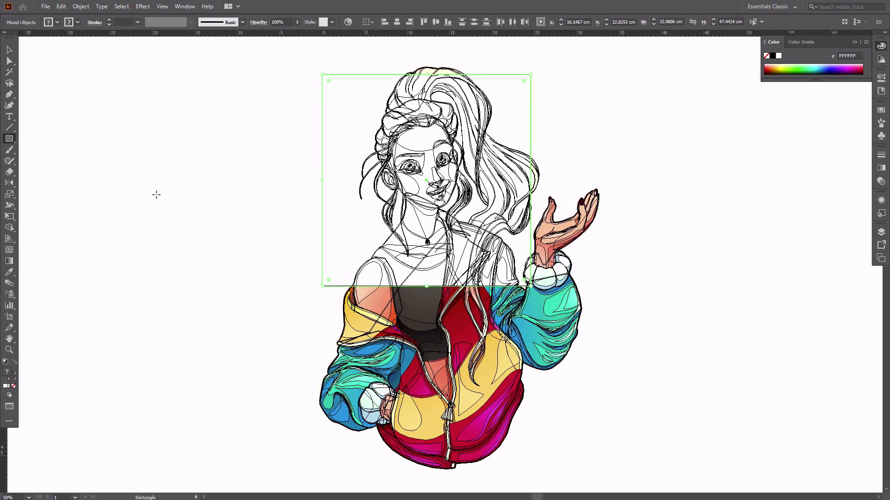
pyautogui.click(81, 6)
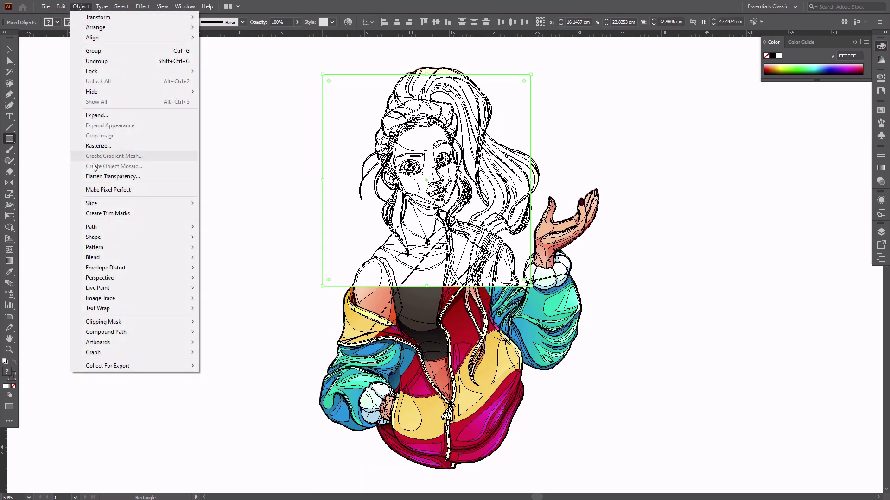
pyautogui.moveTo(119, 323)
pyautogui.click(215, 323)
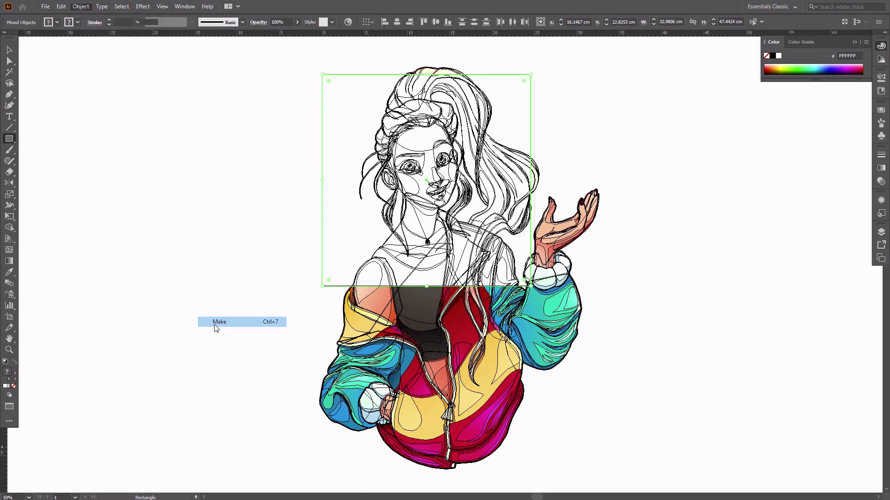
pyautogui.press('v')
pyautogui.hotkey('ctrl', '0')
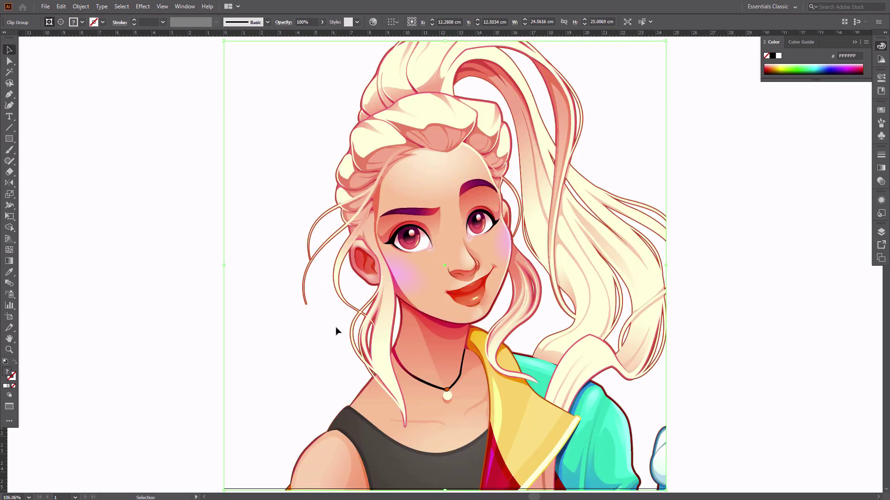
pyautogui.press('z')
pyautogui.keyDown('alt'); pyautogui.click(514, 246); pyautogui.keyUp('alt')
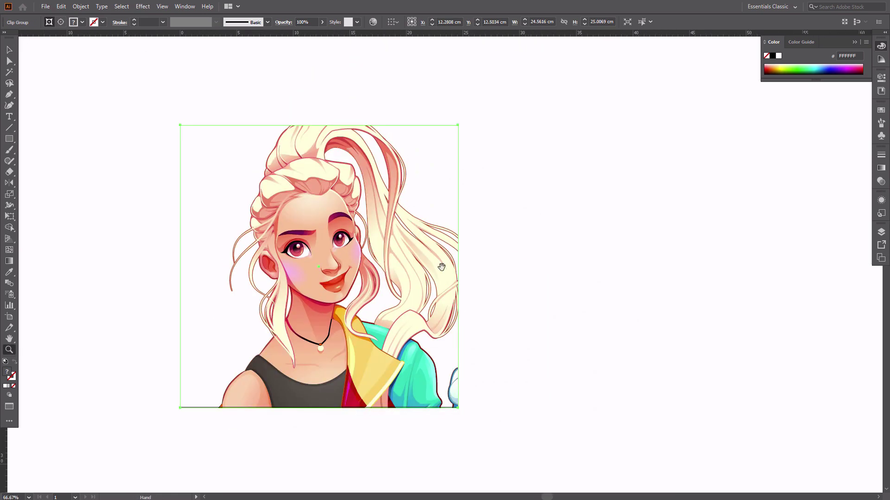
pyautogui.moveTo(441, 267); pyautogui.dragTo(534, 275)
pyautogui.press('v')
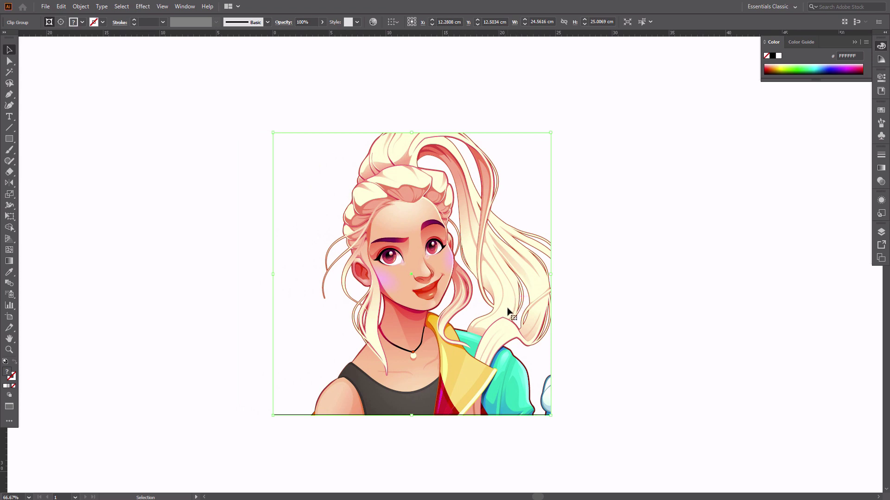
# Enter the clip group and its inner artwork group to expose the full girl under the square
pyautogui.doubleClick(506, 312)
pyautogui.click(512, 322)
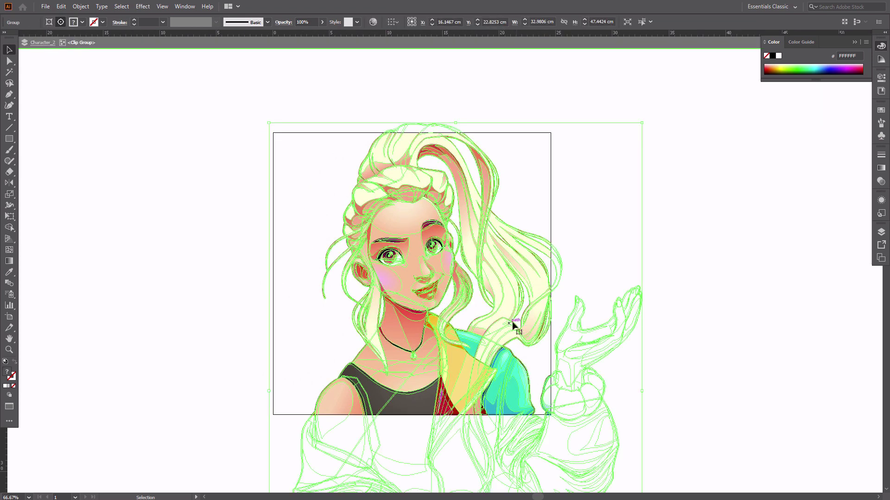
pyautogui.scroll(-3, 556, 320)
pyautogui.doubleClick(496, 303)
pyautogui.scroll(-3, 514, 320)
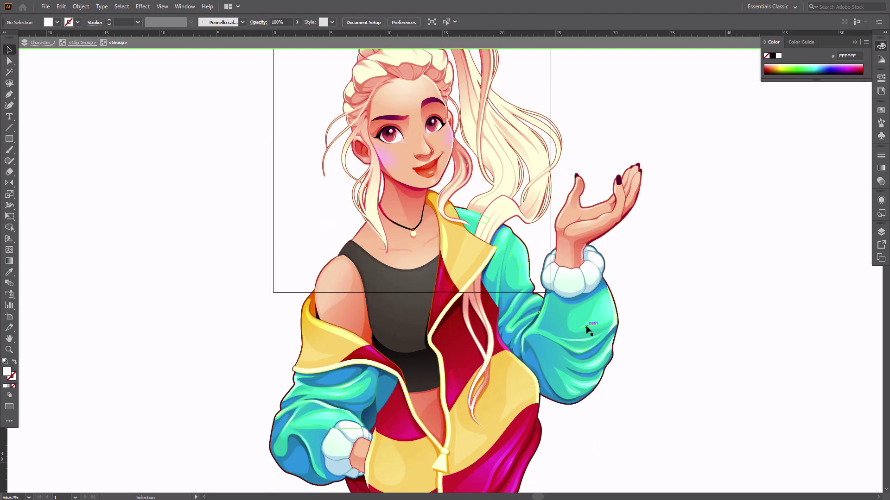
pyautogui.scroll(2, 496, 291)
pyautogui.scroll(1, 495, 291)
pyautogui.scroll(2, 646, 338)
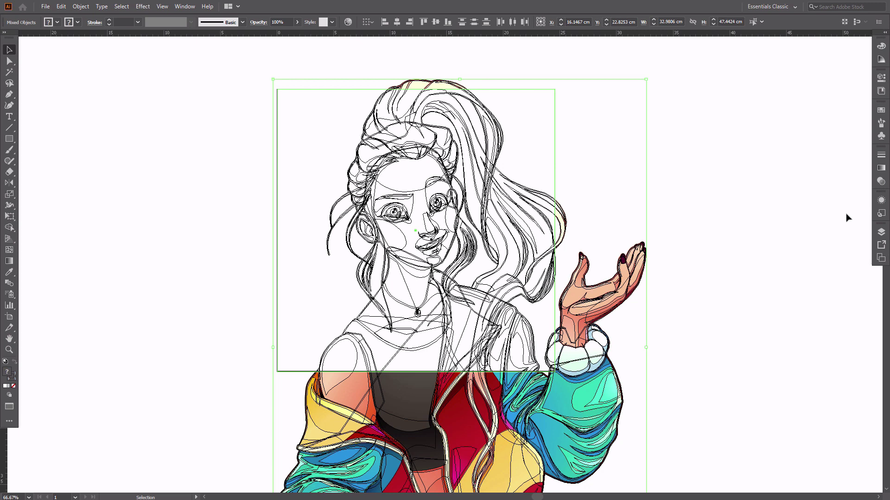
# Mask the girl to the square with a Transparency opacity mask and check the result
pyautogui.click(880, 182)
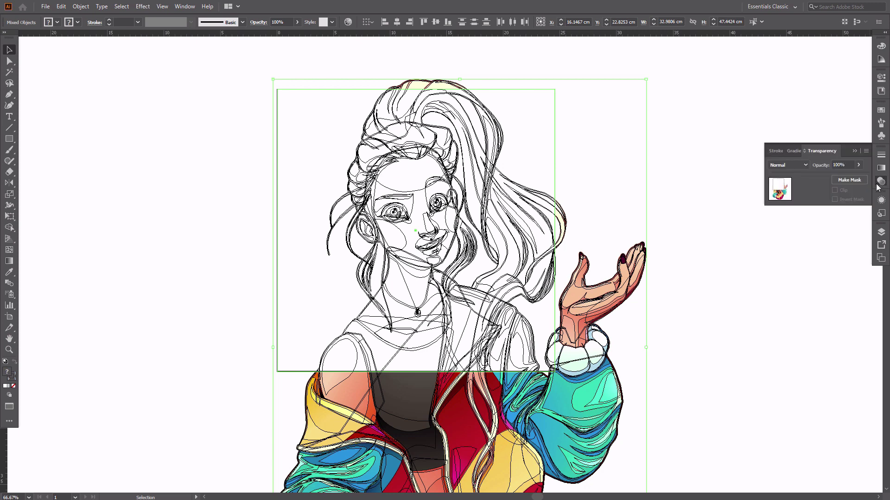
pyautogui.click(849, 180)
pyautogui.click(739, 253)
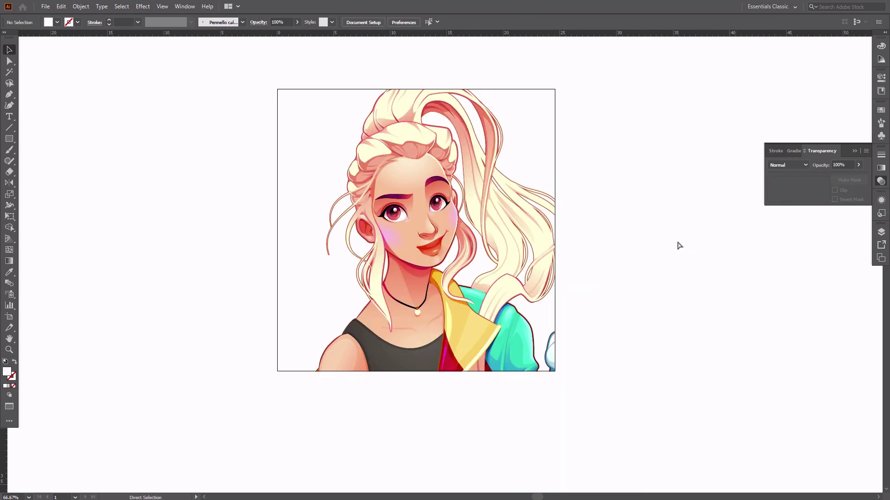
# Release the opacity mask from the girl artwork group and deselect everything
pyautogui.click(623, 243)
pyautogui.click(838, 180)
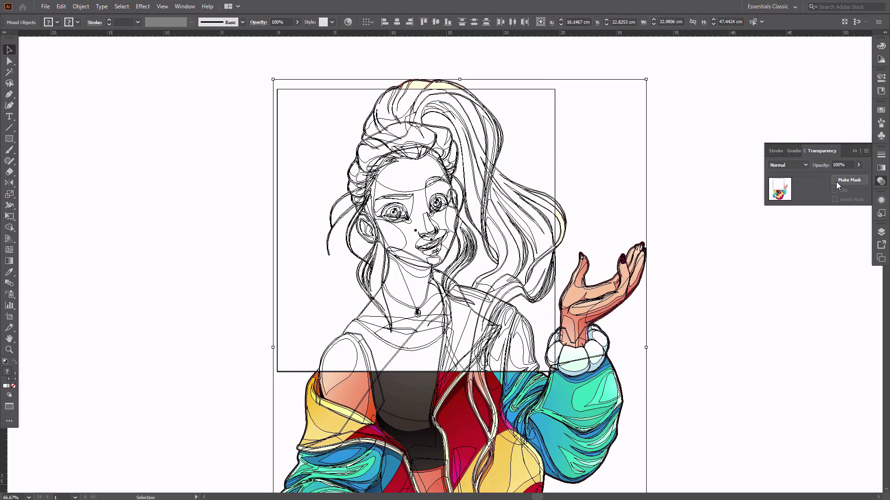
pyautogui.click(766, 260)
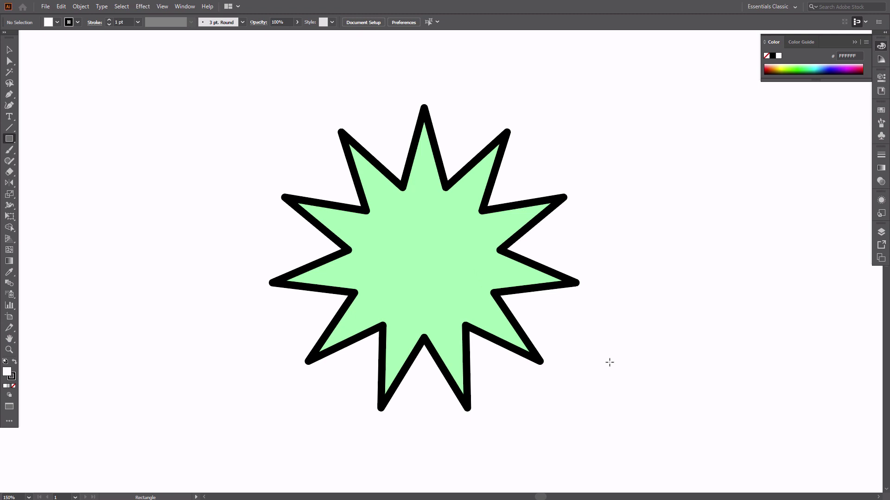
# Draw a wide rectangle over the star and Pathfinder-crop the star to it, trimming its top and bottom points
pyautogui.moveTo(237, 163); pyautogui.dragTo(614, 381)
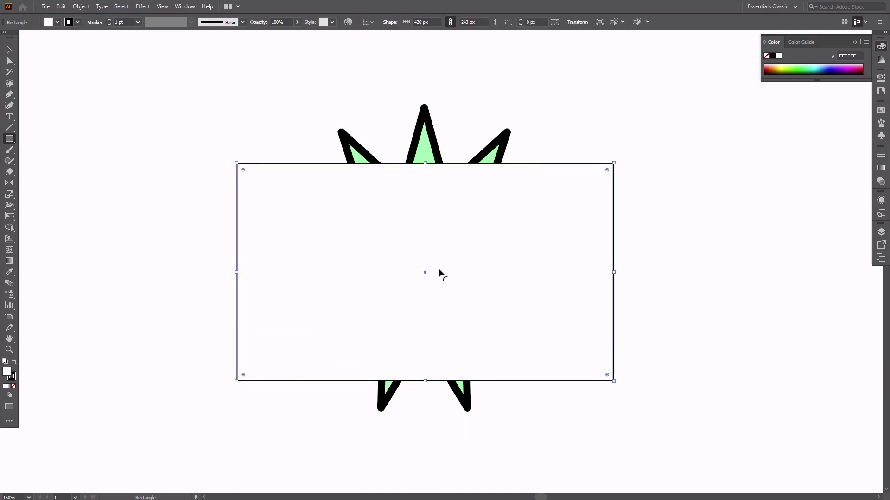
pyautogui.click(189, 9)
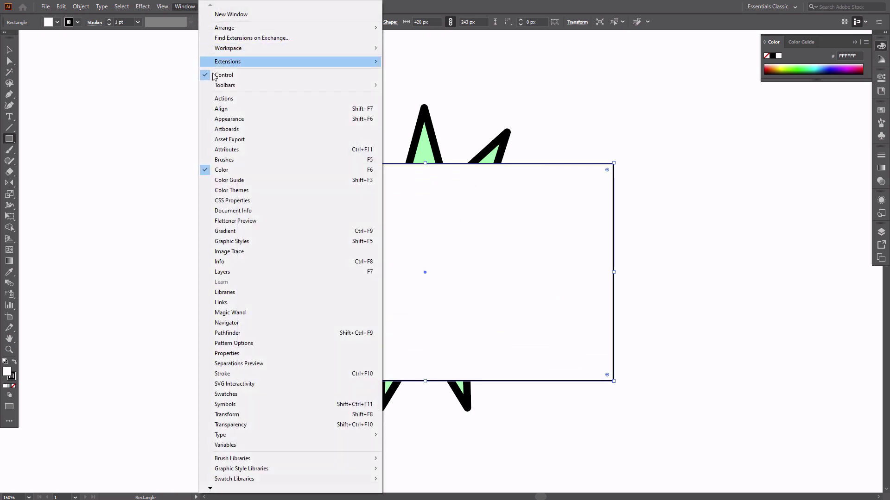
pyautogui.click(250, 333)
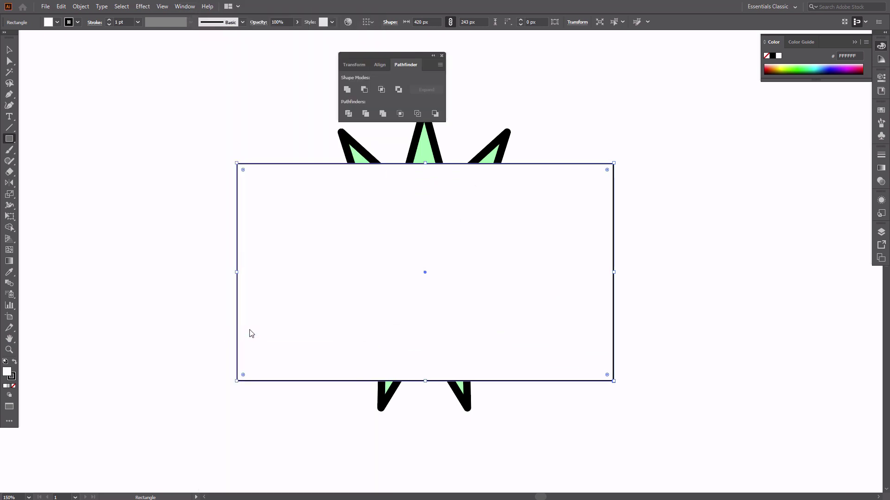
pyautogui.press('v')
pyautogui.hotkey('ctrl', 'a')
pyautogui.click(399, 114)
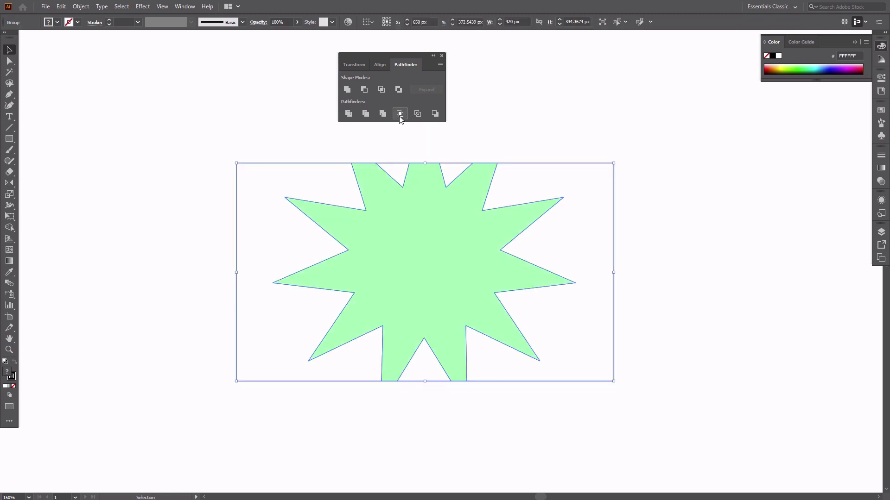
pyautogui.click(542, 132)
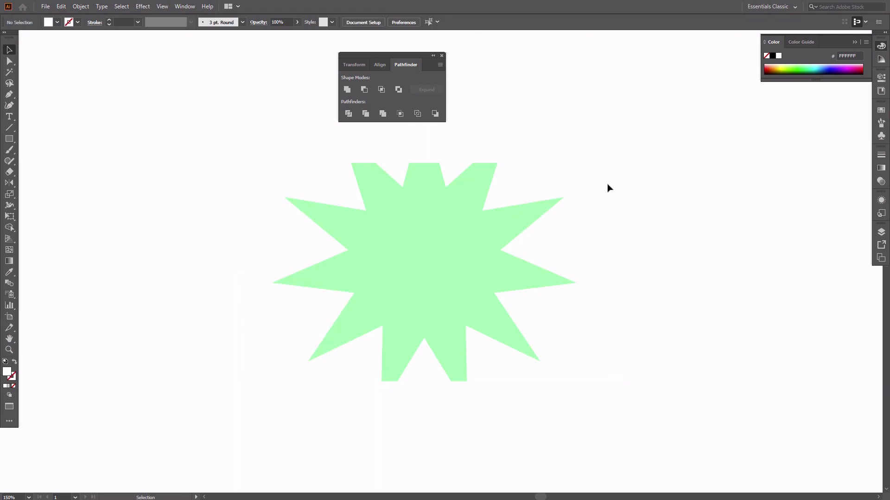
pyautogui.moveTo(477, 273)
pyautogui.mouseDown()
pyautogui.moveTo(494, 298)
pyautogui.moveTo(454, 314)
pyautogui.moveTo(461, 271)
pyautogui.mouseUp()
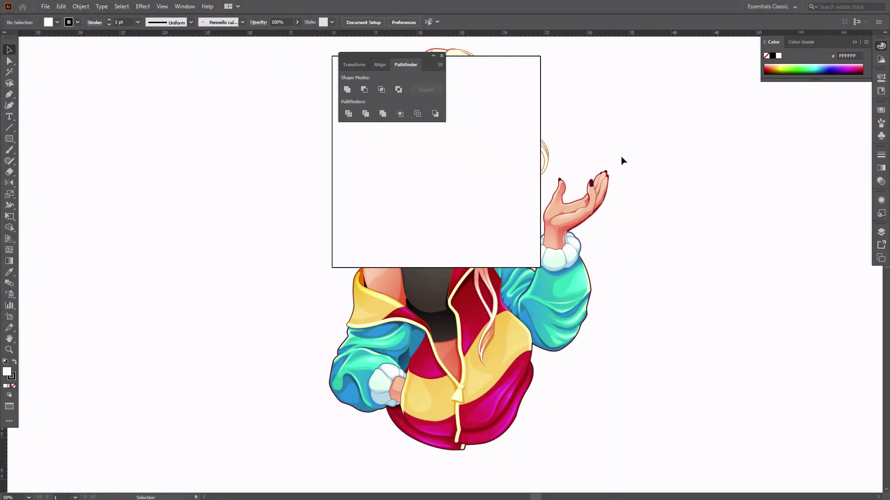
# Pathfinder-crop all the girl artwork to the head square, then zoom in on the result
pyautogui.hotkey('ctrl', 'a')
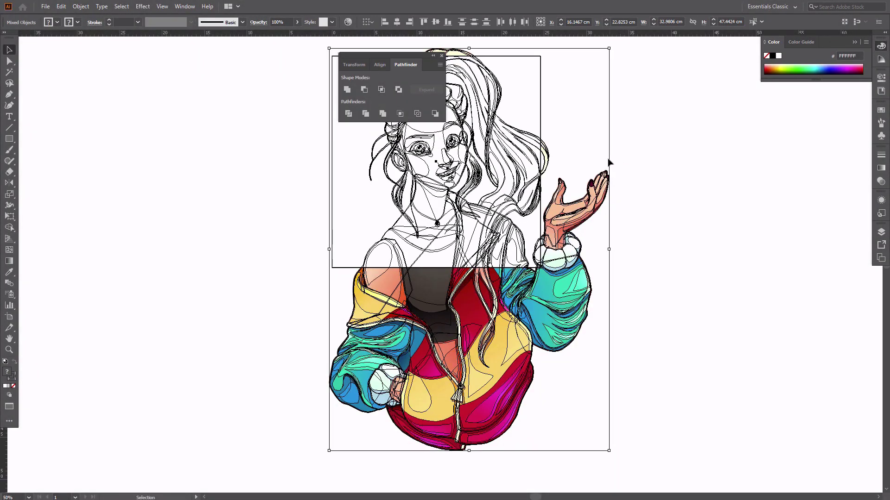
pyautogui.click(400, 114)
pyautogui.click(492, 305)
pyautogui.press('z')
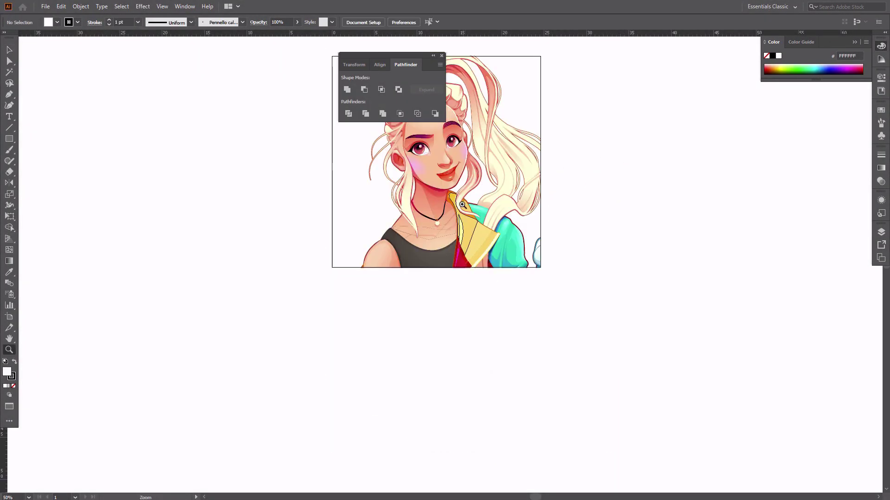
pyautogui.click(446, 234)
pyautogui.click(446, 292)
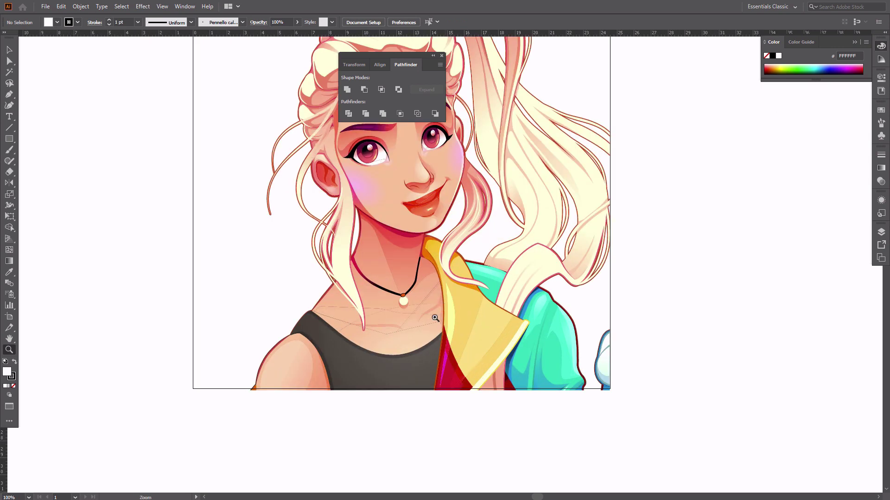